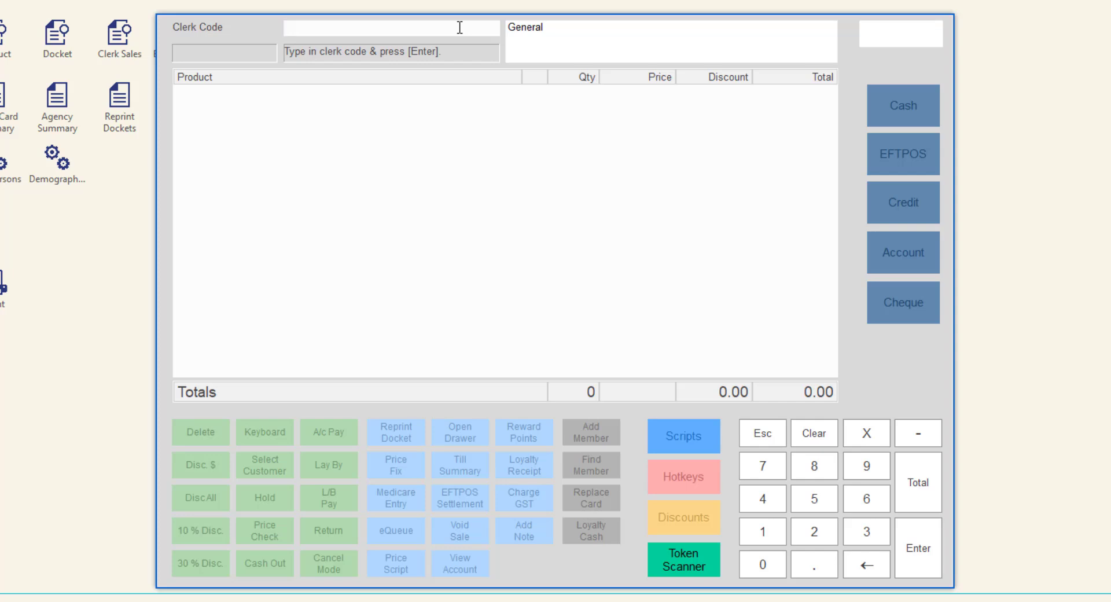
# Log in to the till with the clerk code
pyautogui.write('**')
pyautogui.write('*')
pyautogui.press('Return')
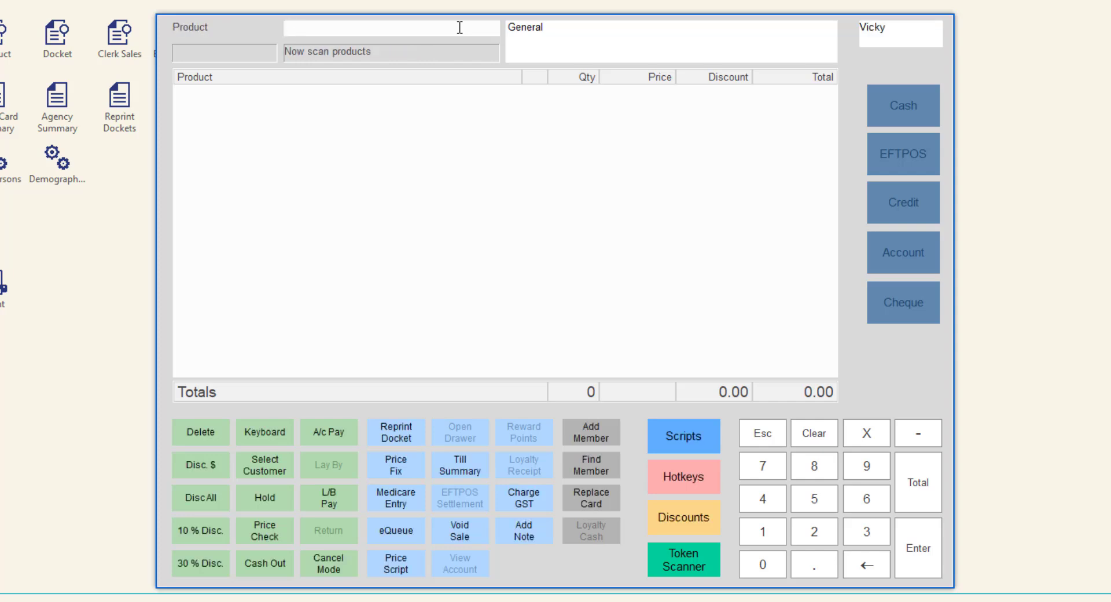
# Start an account payment and search the customer list by the customer's surname
pyautogui.click(350, 435)
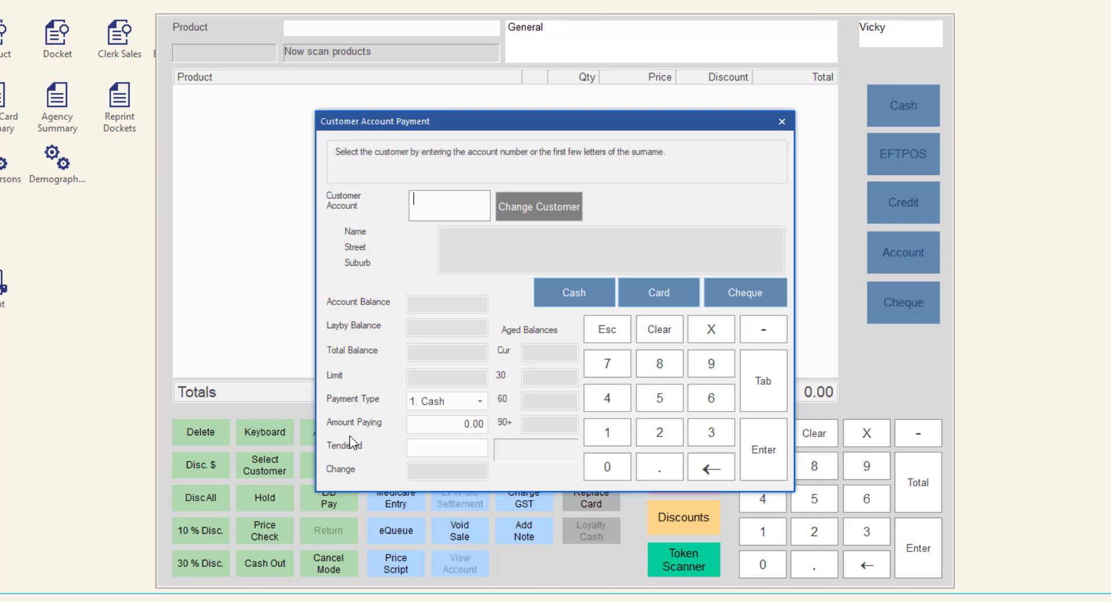
pyautogui.click(568, 213)
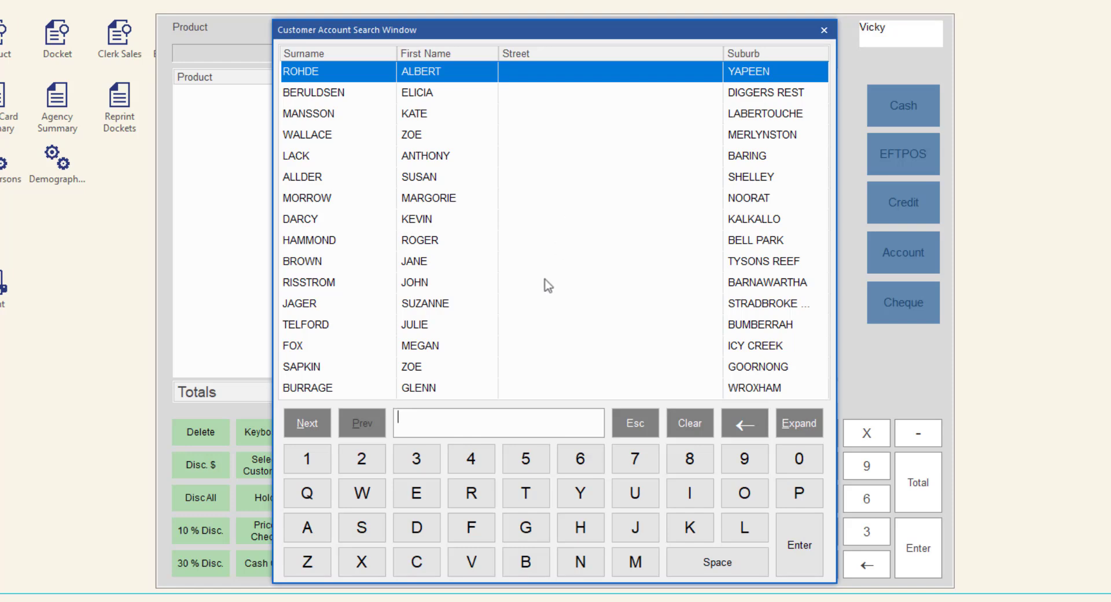
pyautogui.write('citiz')
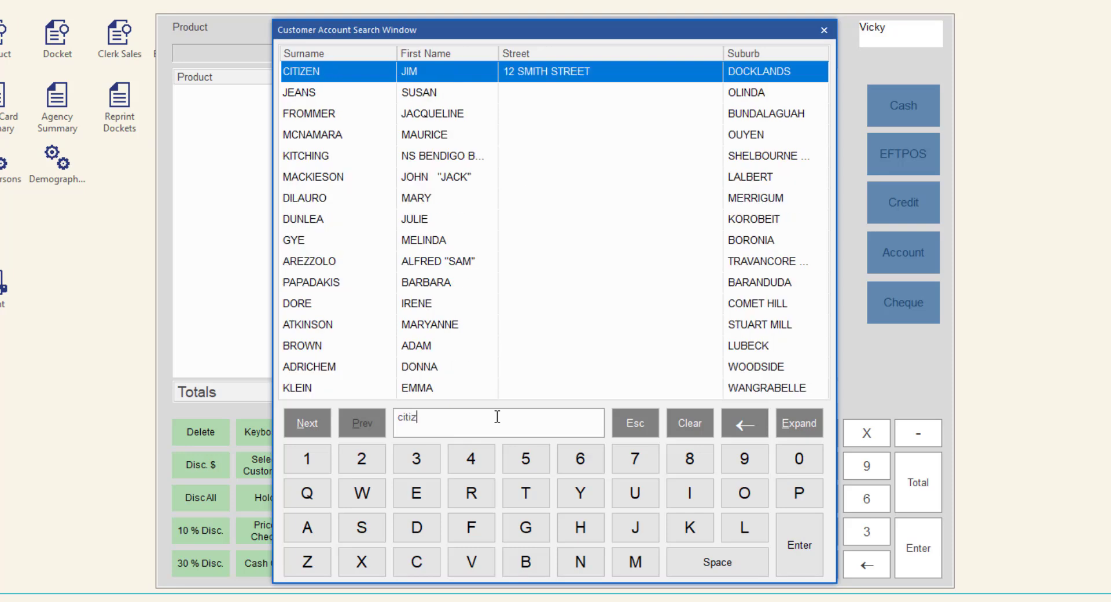
pyautogui.write('en')
# Load the customer's account and enter a 20.00 cash payment with 20.00 tendered
pyautogui.click(799, 556)
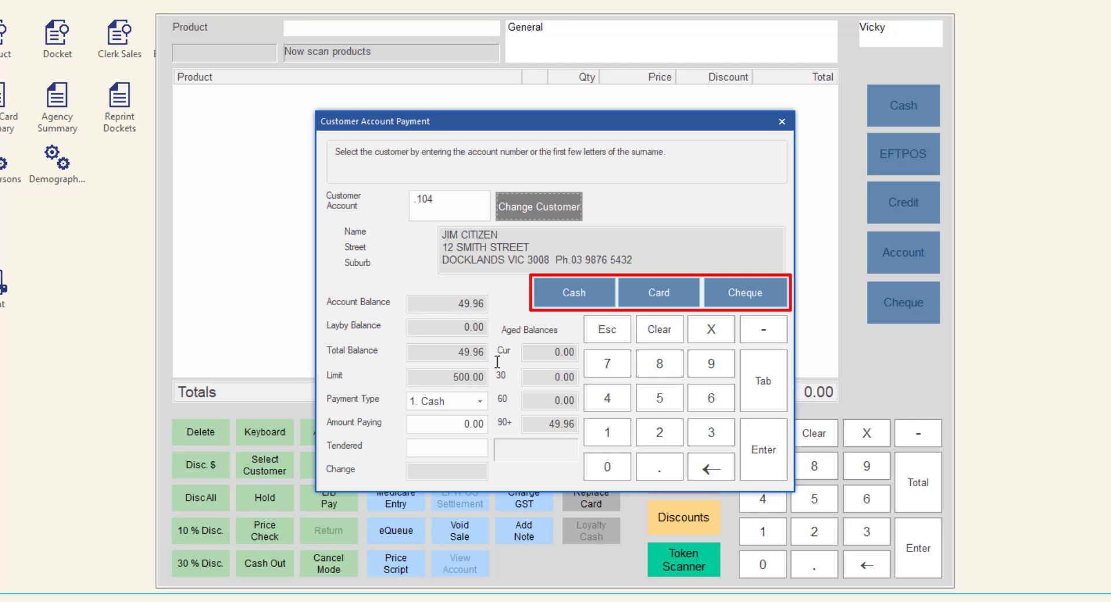
pyautogui.click(587, 289)
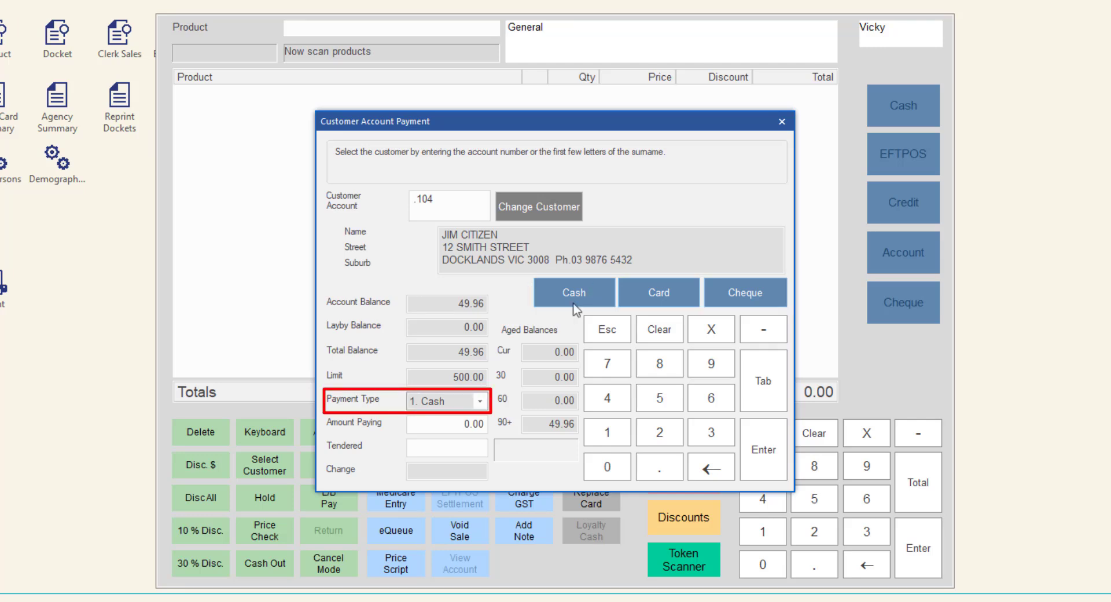
pyautogui.click(461, 426)
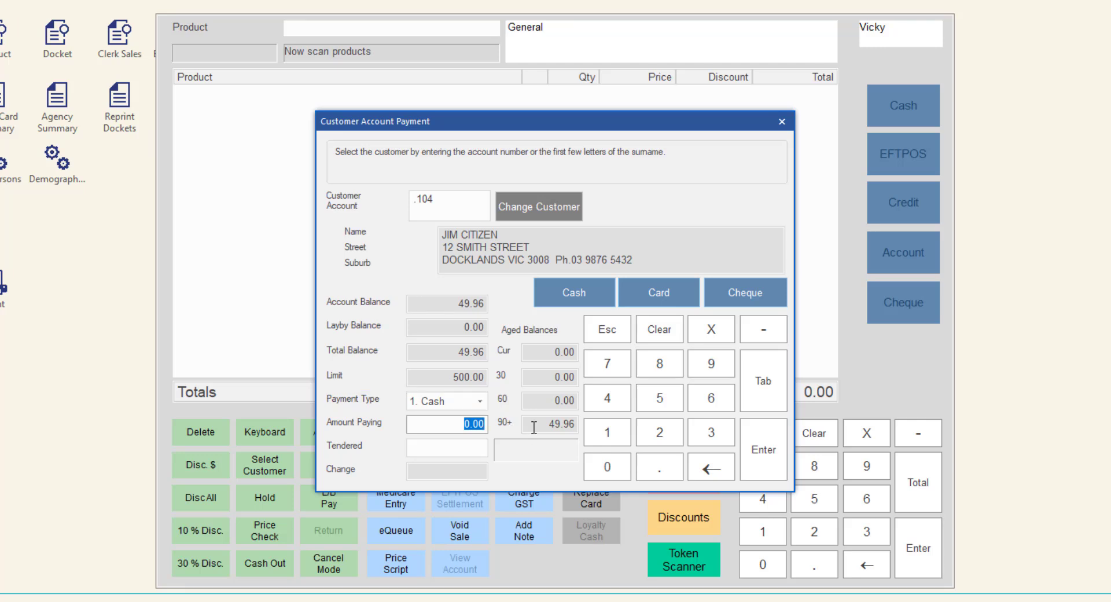
pyautogui.write('20.00')
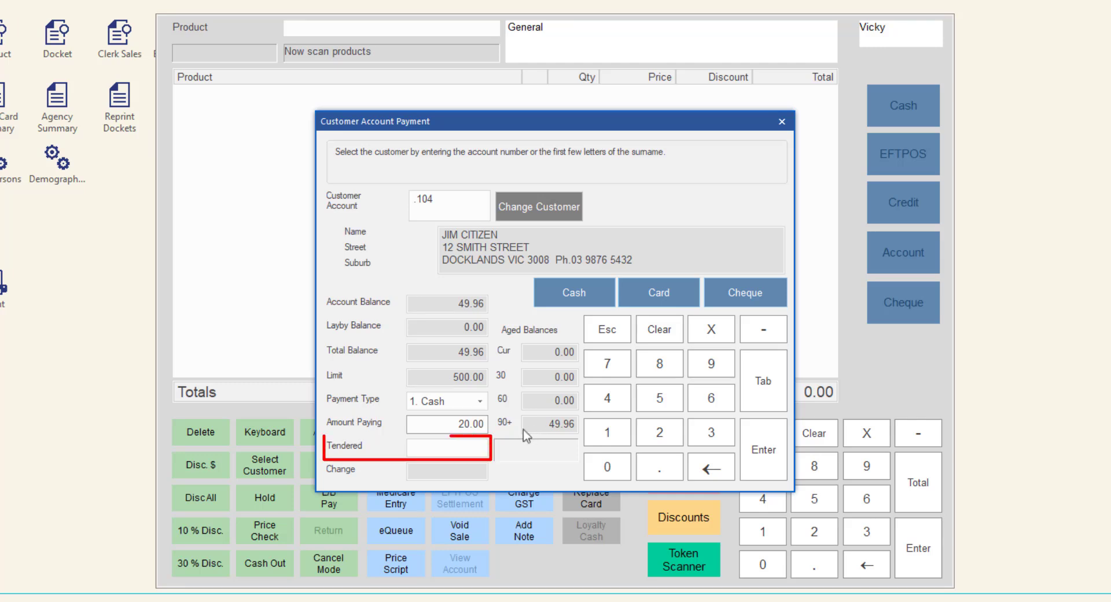
pyautogui.click(448, 445)
pyautogui.write('20.')
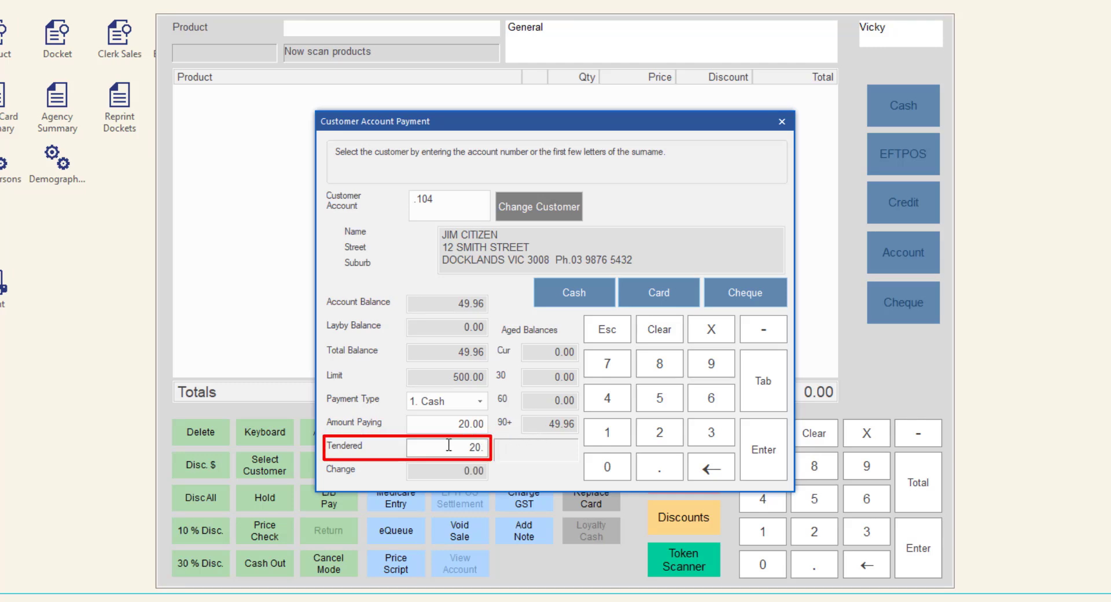
pyautogui.write('00')
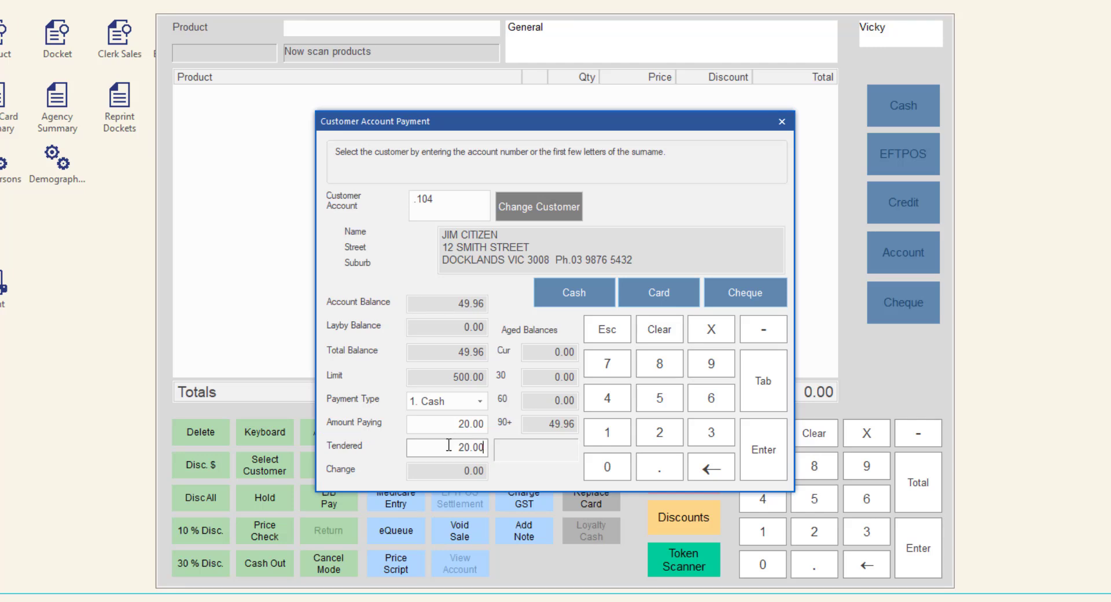
# Submit the 20.00 cash payment and dismiss the no-change summary
pyautogui.click(776, 468)
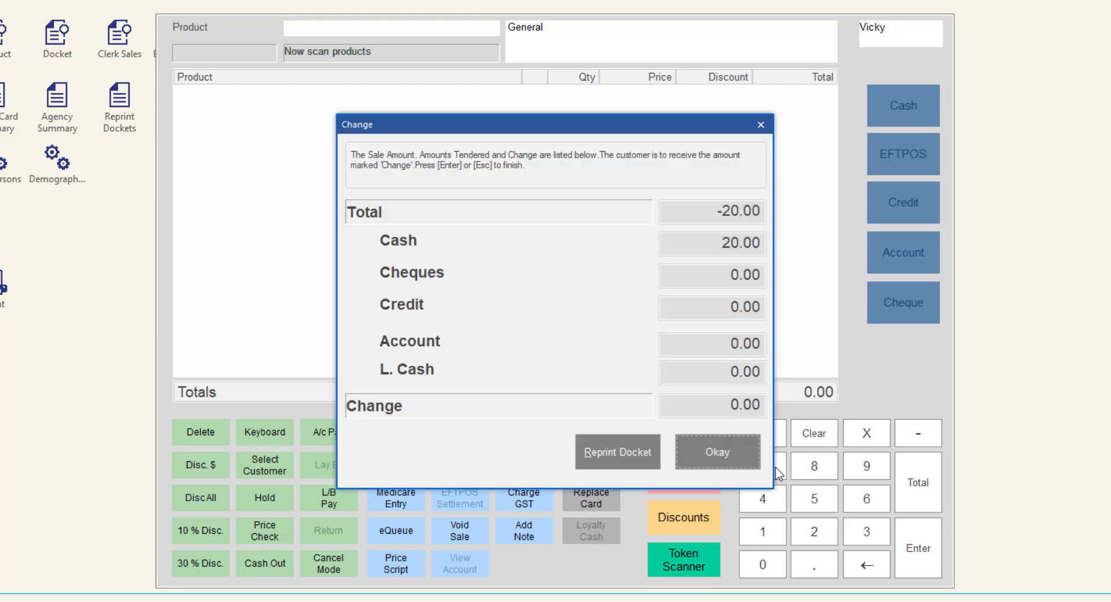
pyautogui.press('Tab')
pyautogui.click(742, 451)
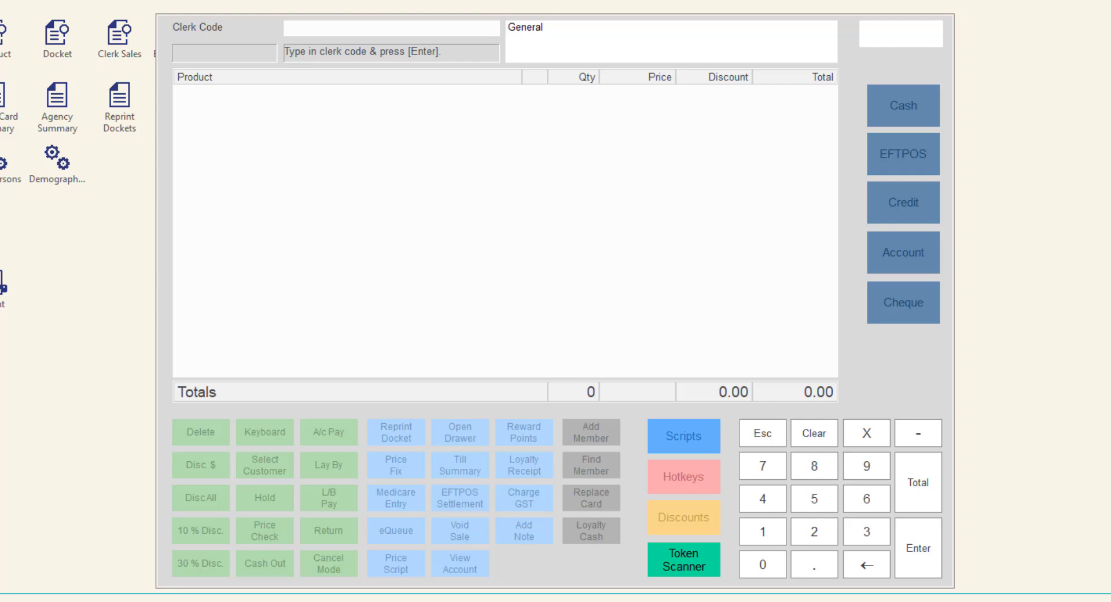
# Log back in with the clerk code and search customers by surname for a new account payment
pyautogui.click(446, 28)
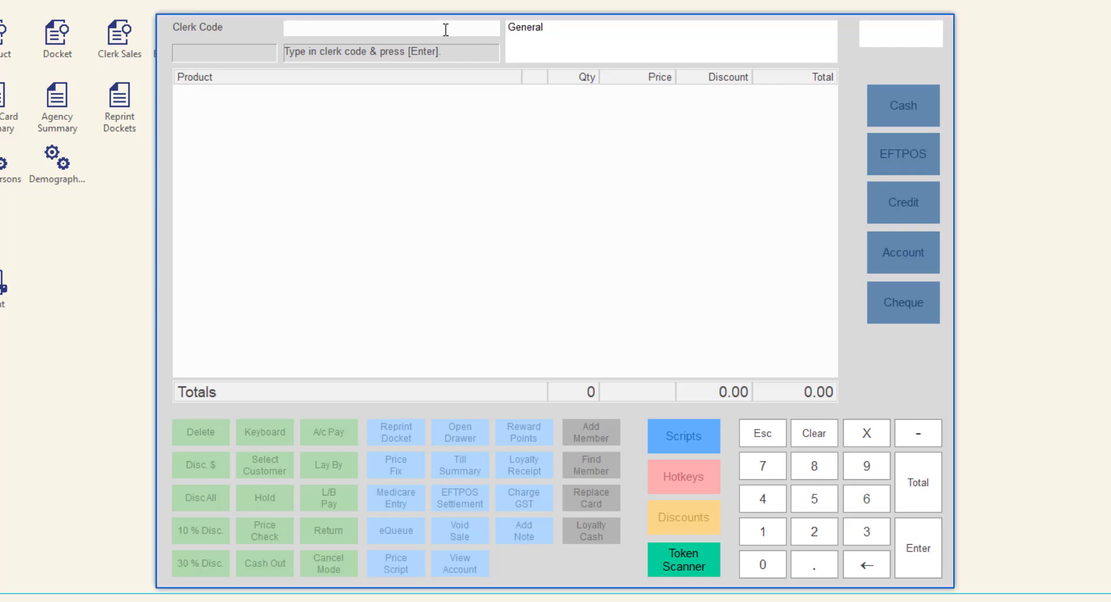
pyautogui.write('***')
pyautogui.press('Return')
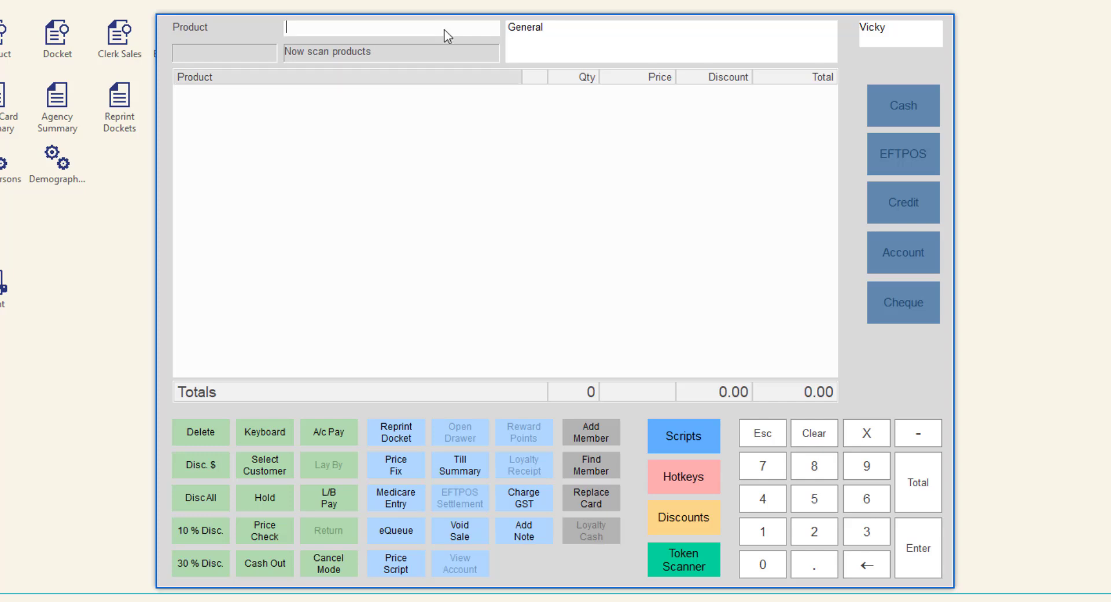
pyautogui.click(323, 429)
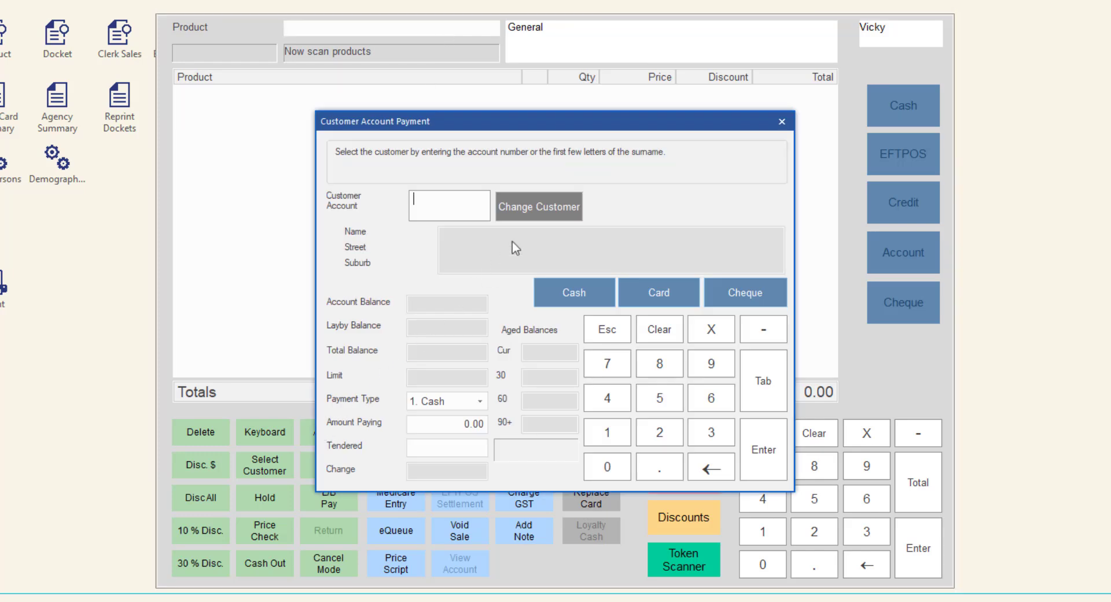
pyautogui.click(543, 211)
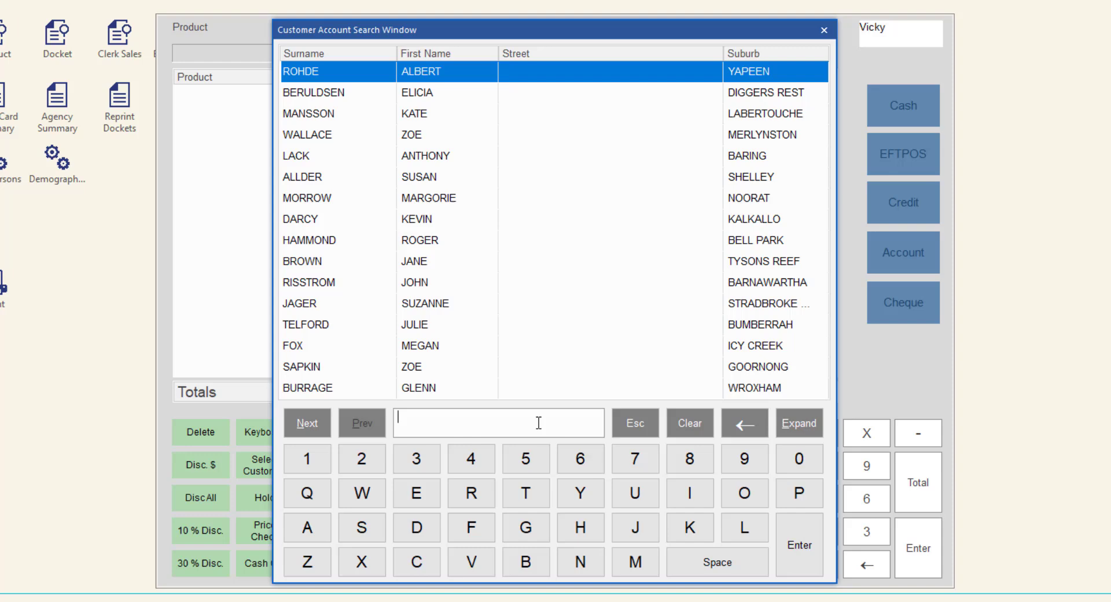
pyautogui.write('citize')
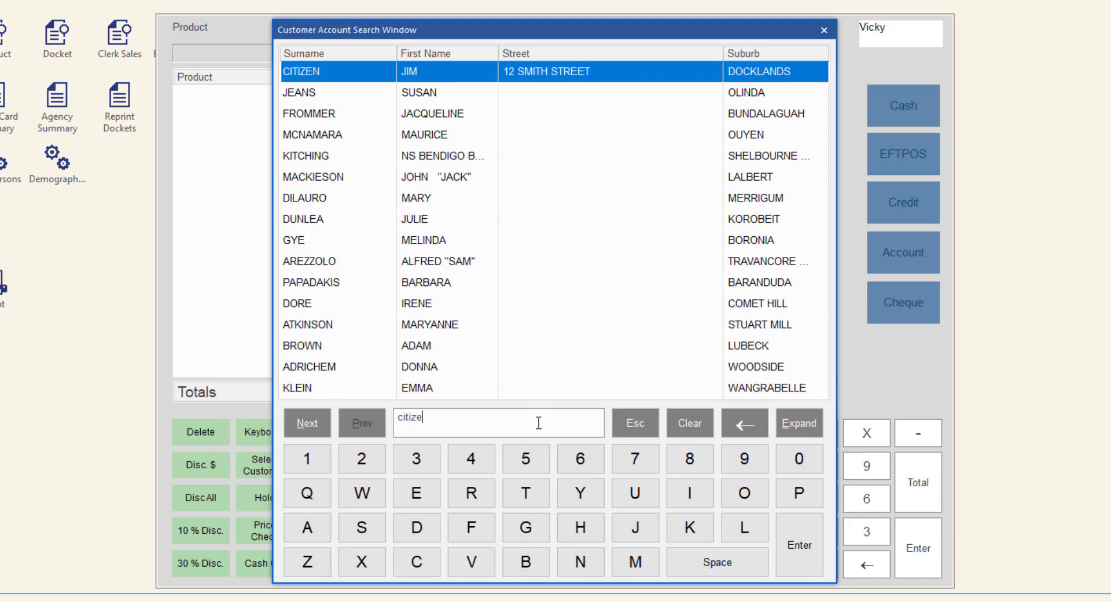
pyautogui.write('n')
# Confirm the customer's account and enter a 5.00 card payment with Master Card as card type
pyautogui.click(817, 564)
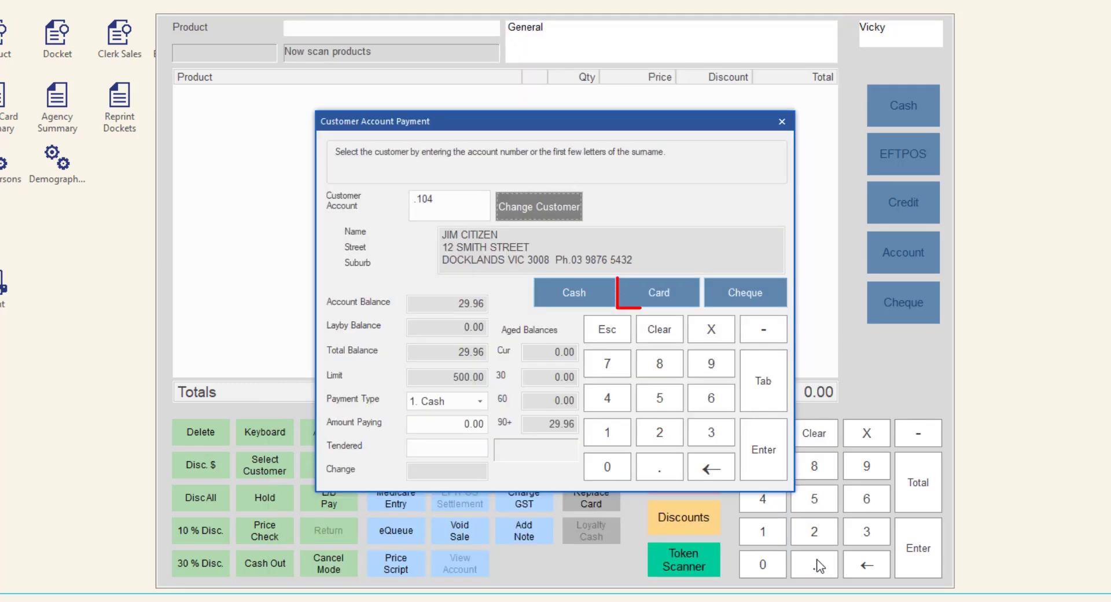
pyautogui.click(658, 293)
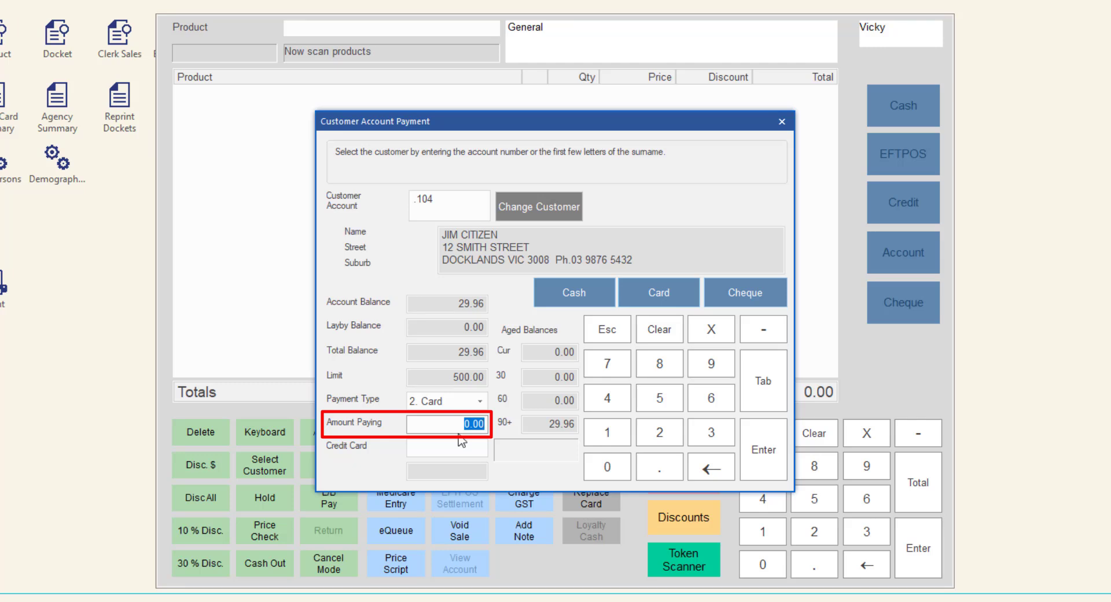
pyautogui.write('5.00')
pyautogui.click(470, 446)
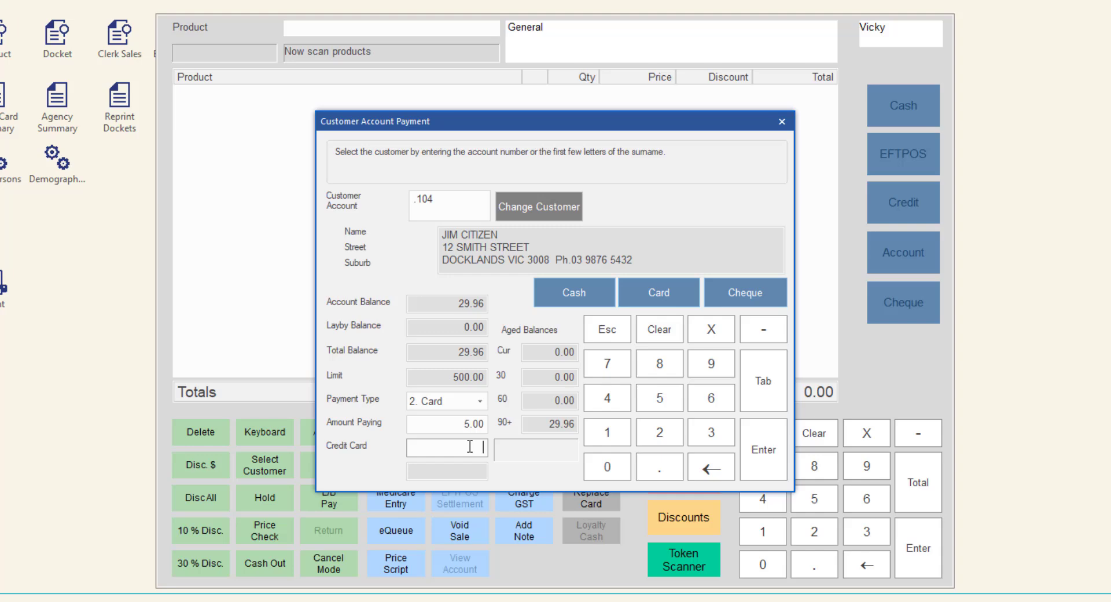
pyautogui.doubleClick(470, 446)
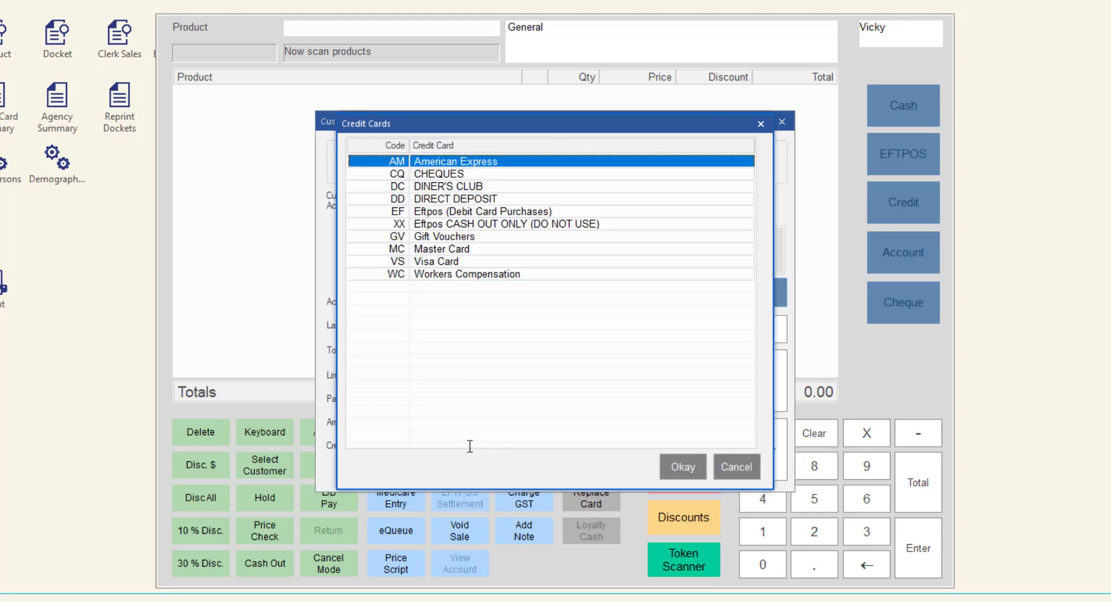
pyautogui.click(486, 254)
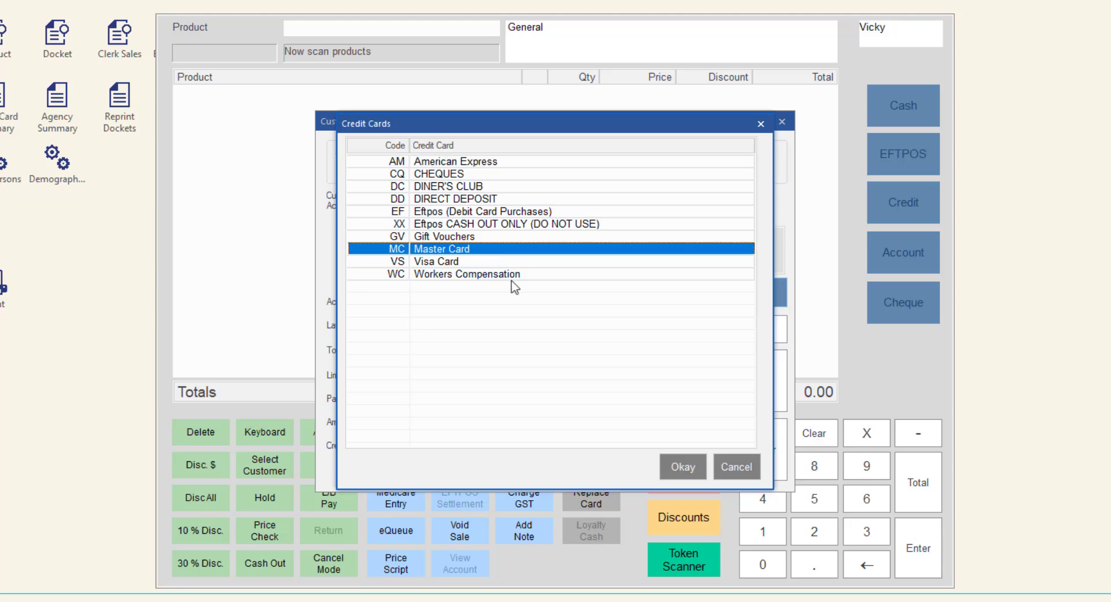
pyautogui.click(681, 466)
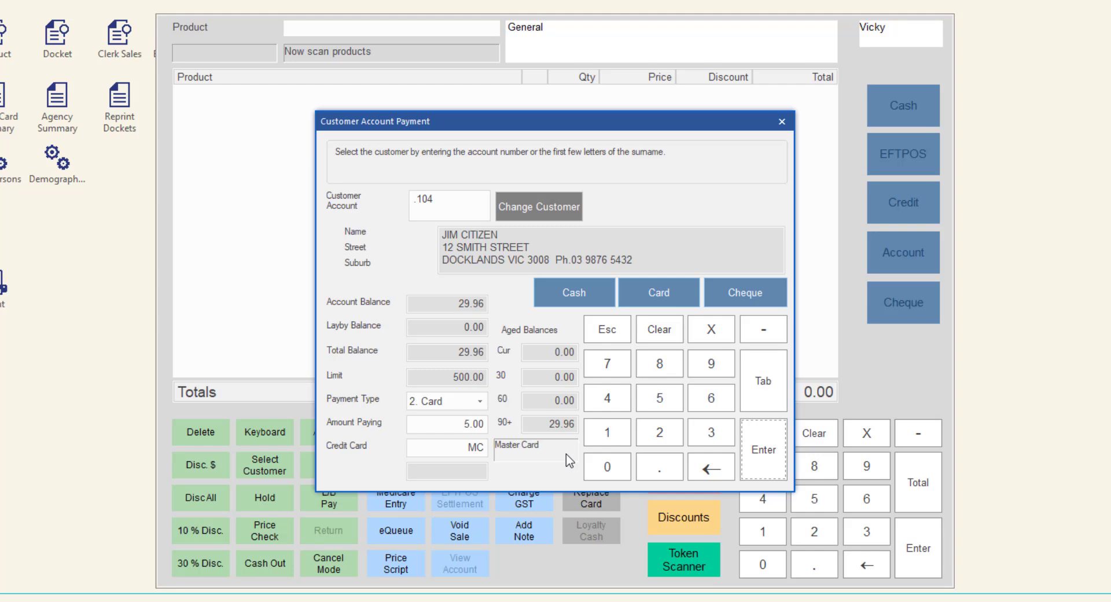
# Process the 5.00 Master Card payment and close the no-change summary
pyautogui.click(776, 461)
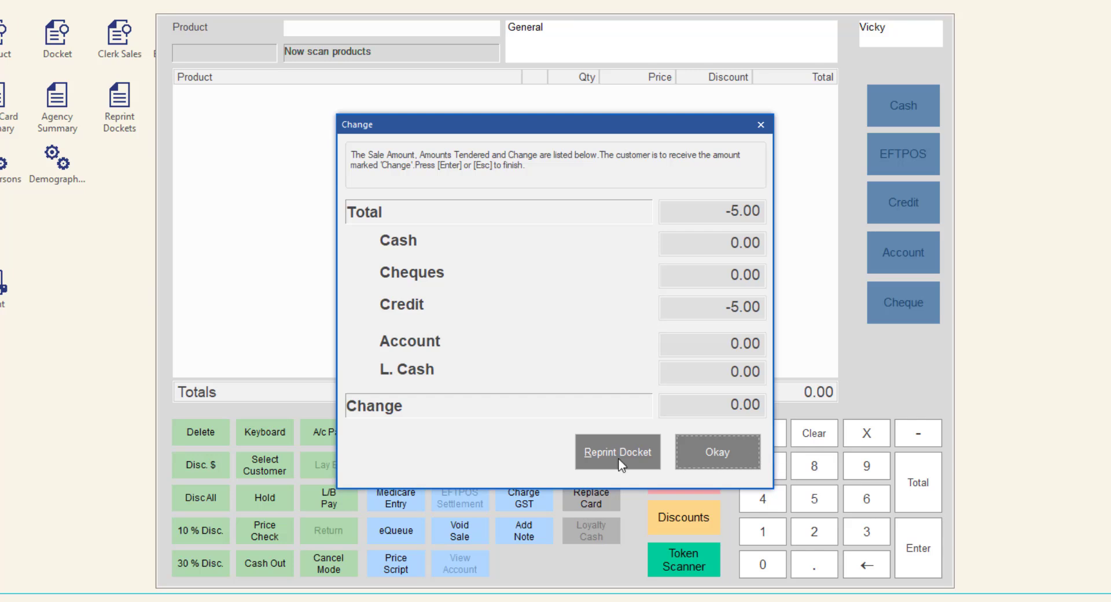
pyautogui.click(709, 457)
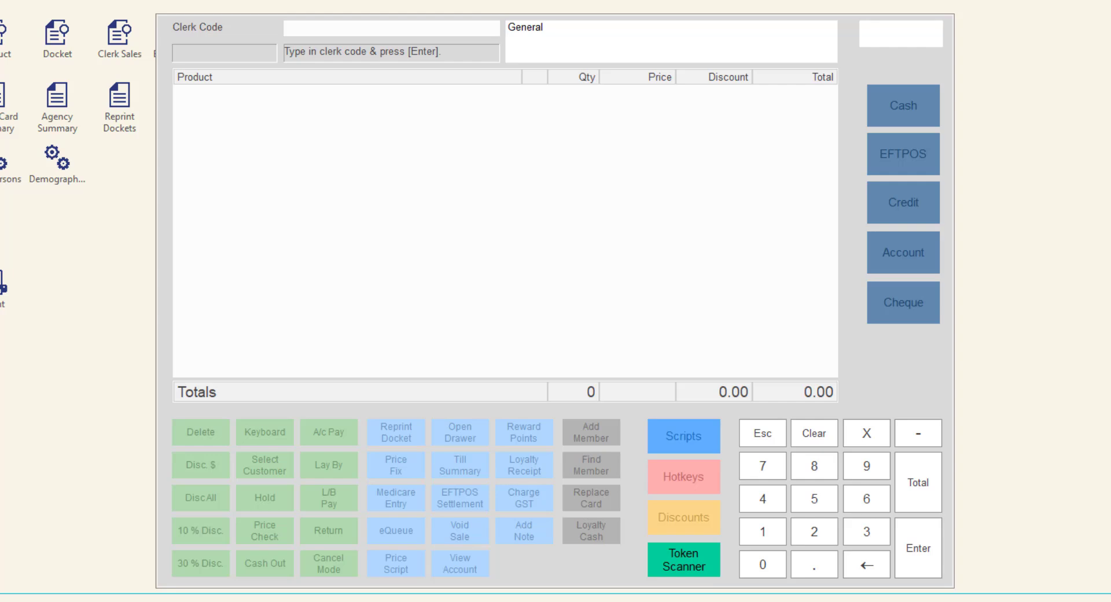
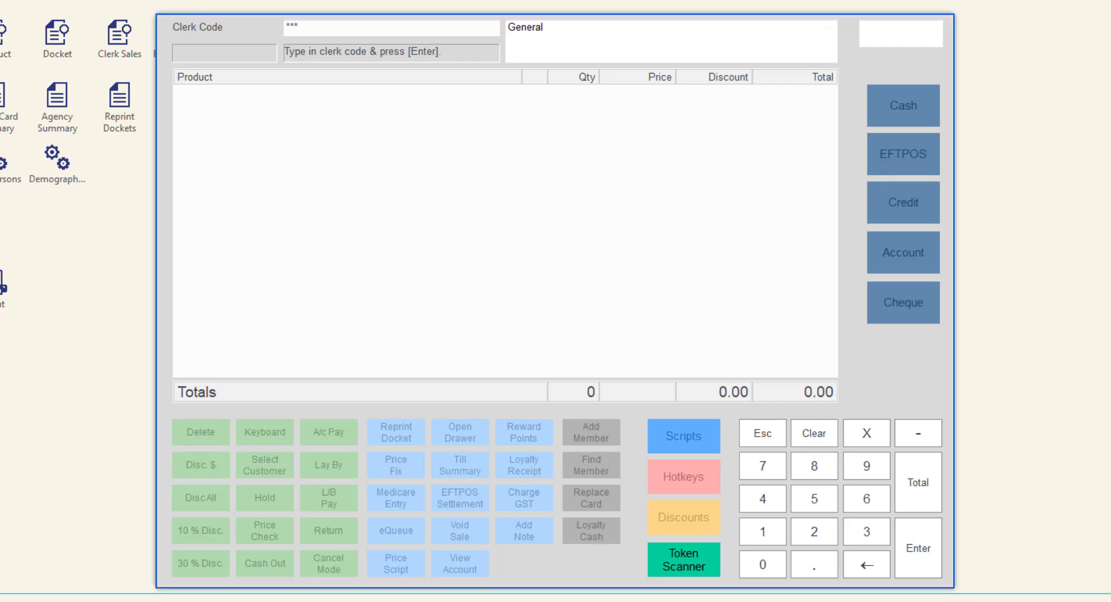
# Log back in and load the customer's account for payment, showing a 24.96 balance
pyautogui.press('Return')
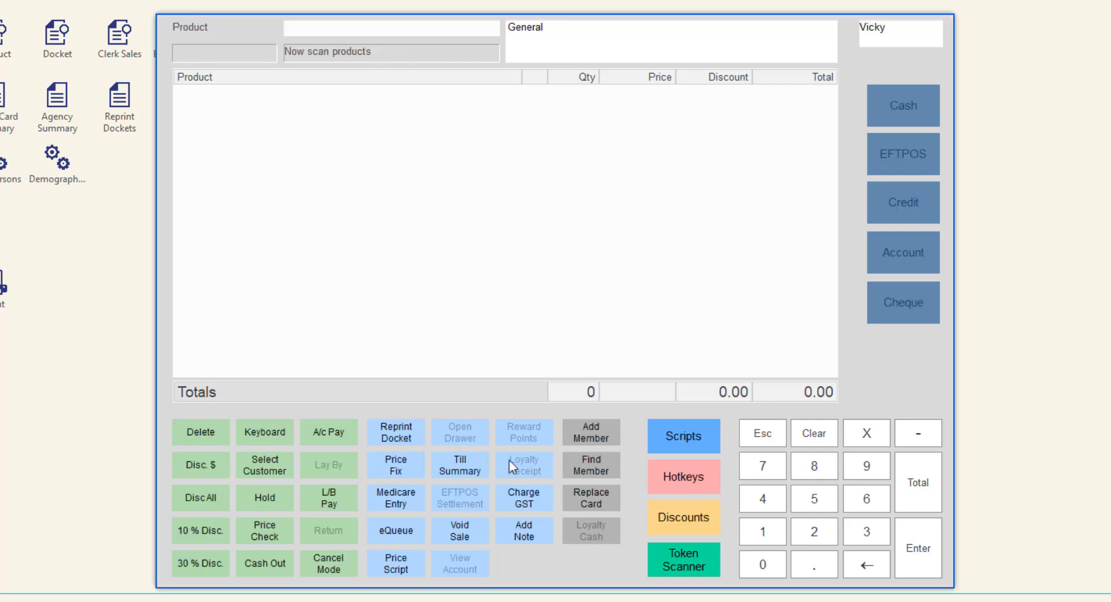
pyautogui.click(317, 430)
pyautogui.click(543, 206)
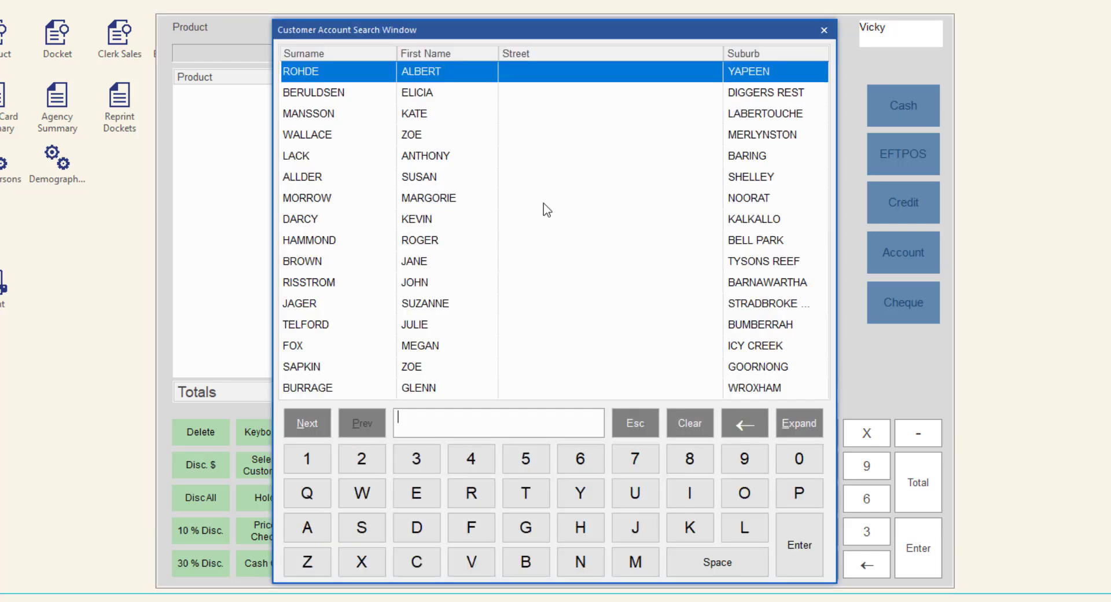
pyautogui.write('ci')
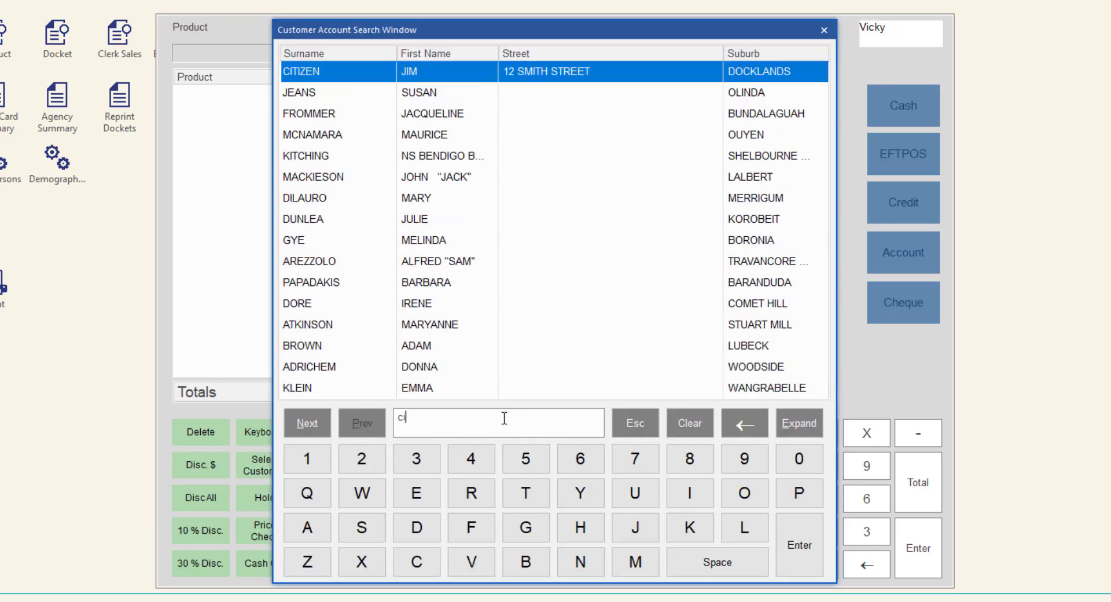
pyautogui.write('tizen')
pyautogui.click(812, 546)
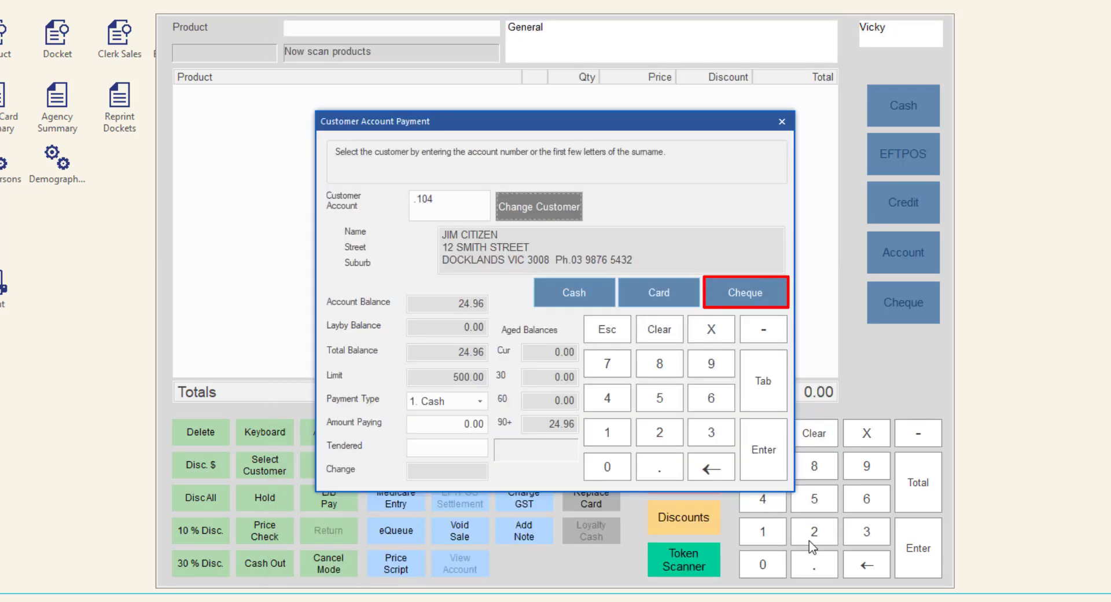
# Enter a 5.00 cheque payment on the account and process it
pyautogui.click(779, 300)
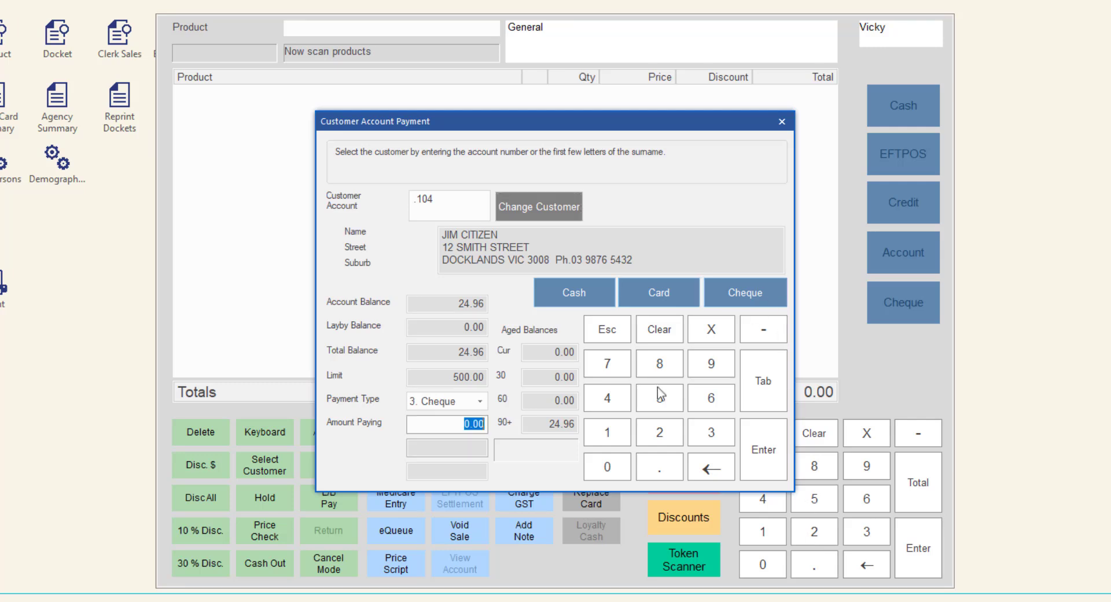
pyautogui.write('5.00')
pyautogui.click(761, 454)
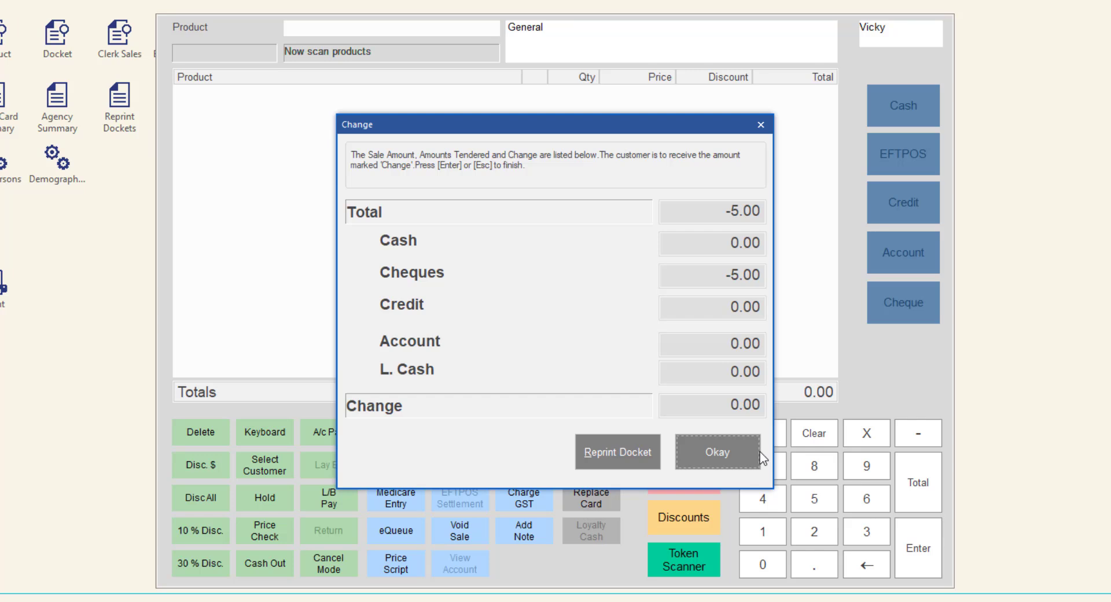
# Close the cheque payment summary to return to the clerk code prompt
pyautogui.click(723, 461)
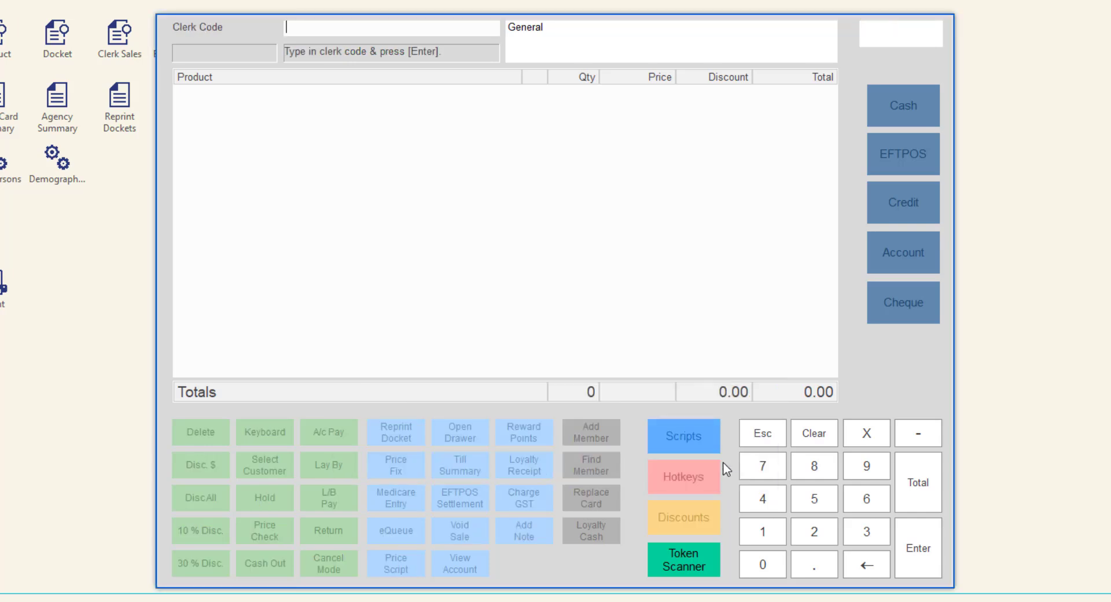